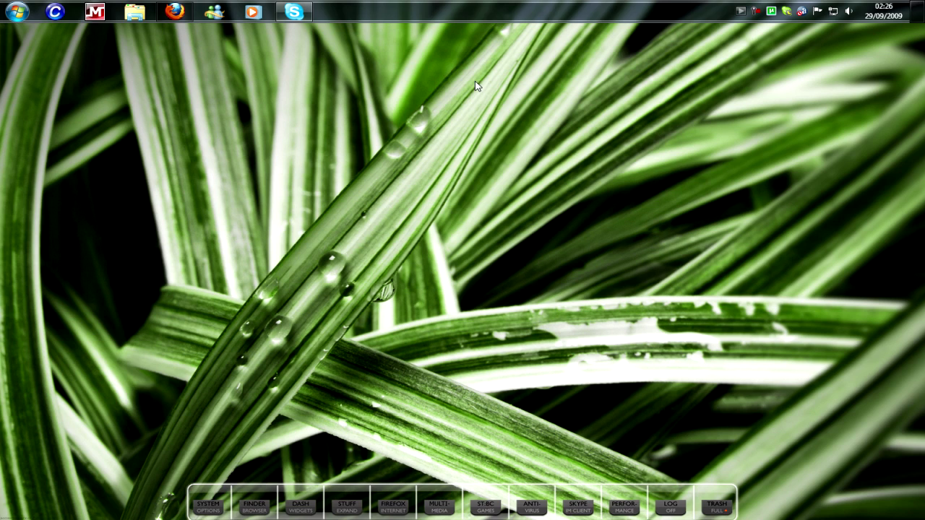
Restore the minimized Firefox window showing the My Digital Life DreamScene guide.
{"action": "left_click", "coordinate": [168, 16]}
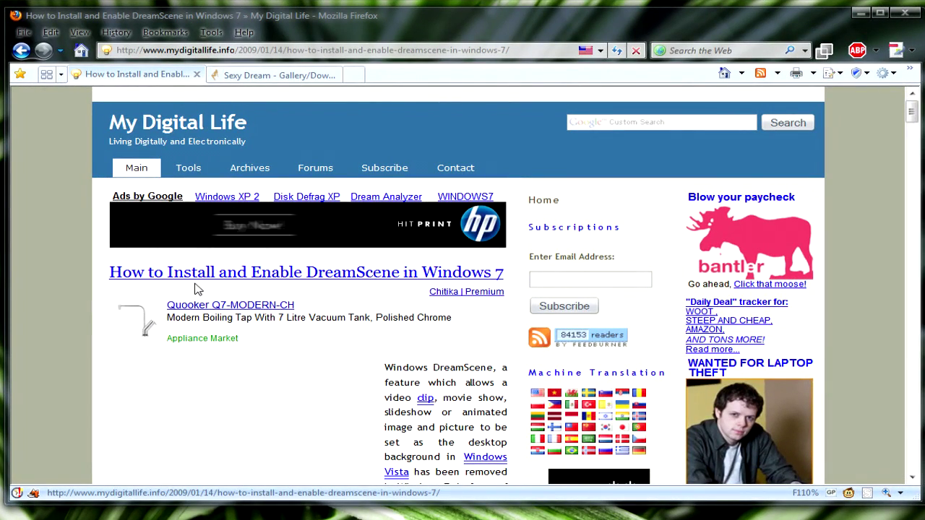
Open the article's Windows7-DreamScene.exe download link in a new tab and switch to it.
{"action": "scroll", "coordinate": [52, 322], "scroll_direction": "down", "scroll_amount": 1}
{"action": "scroll", "coordinate": [52, 326], "scroll_direction": "down", "scroll_amount": 8}
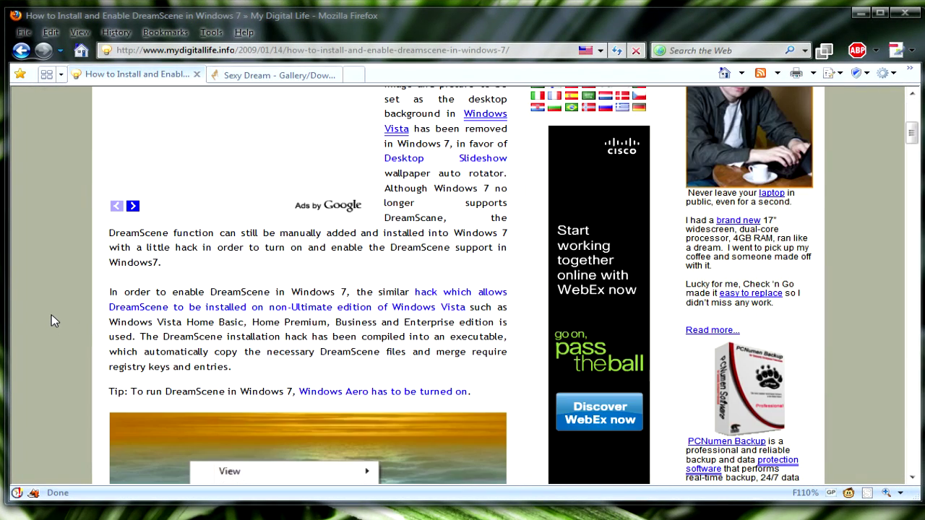
{"action": "scroll", "coordinate": [52, 314], "scroll_direction": "down", "scroll_amount": 1}
{"action": "scroll", "coordinate": [50, 305], "scroll_direction": "down", "scroll_amount": 3}
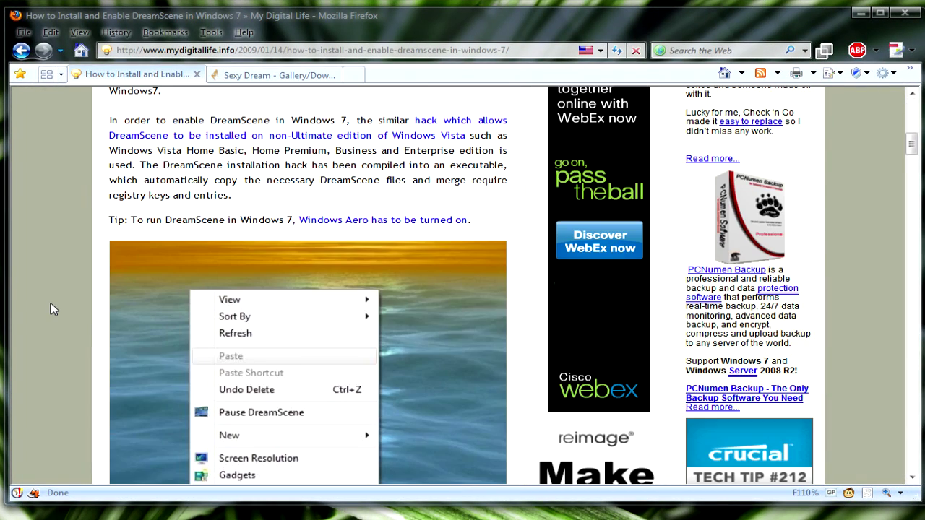
{"action": "scroll", "coordinate": [51, 303], "scroll_direction": "down", "scroll_amount": 1}
{"action": "scroll", "coordinate": [51, 304], "scroll_direction": "down", "scroll_amount": 8}
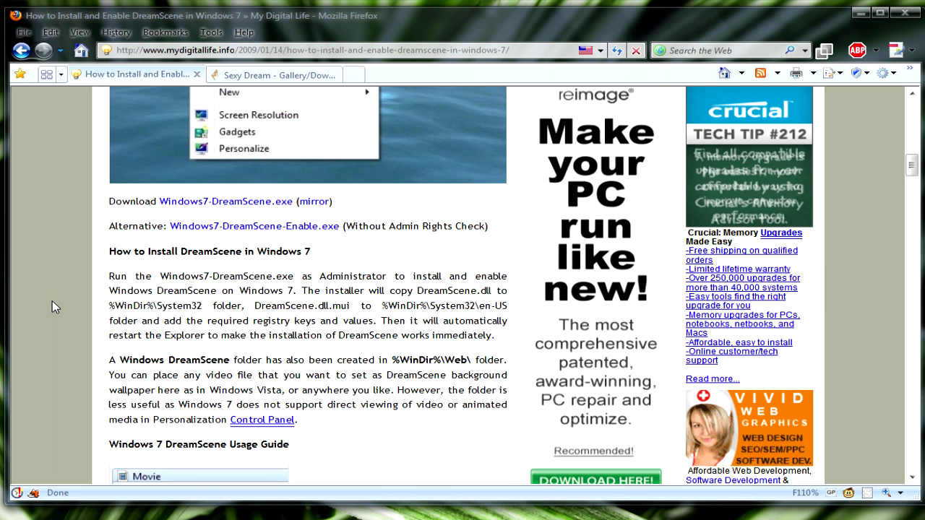
{"action": "scroll", "coordinate": [50, 303], "scroll_direction": "up", "scroll_amount": 1}
{"action": "scroll", "coordinate": [50, 304], "scroll_direction": "up", "scroll_amount": 3}
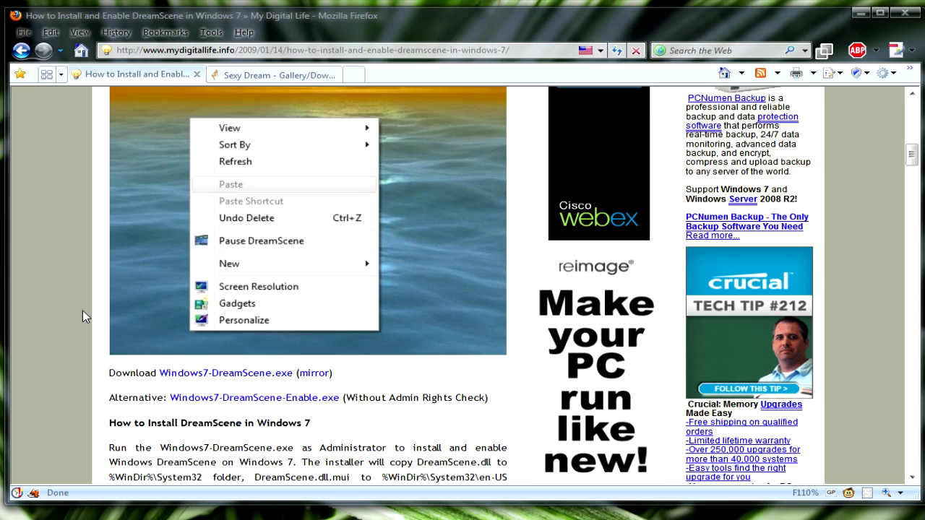
{"action": "scroll", "coordinate": [43, 217], "scroll_direction": "up", "scroll_amount": 4}
{"action": "scroll", "coordinate": [44, 217], "scroll_direction": "up", "scroll_amount": 4}
{"action": "scroll", "coordinate": [109, 151], "scroll_direction": "down", "scroll_amount": 12}
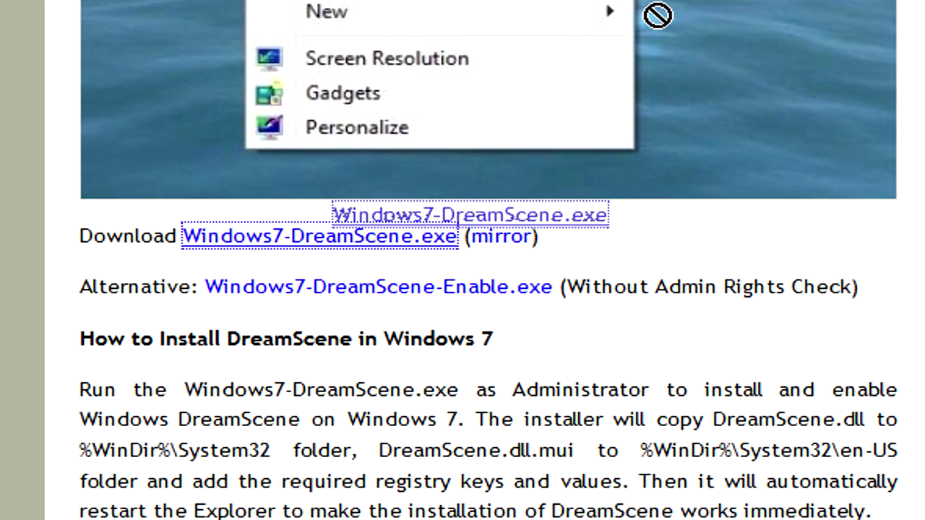
{"action": "left_click_drag", "start_coordinate": [207, 245], "coordinate": [709, 1]}
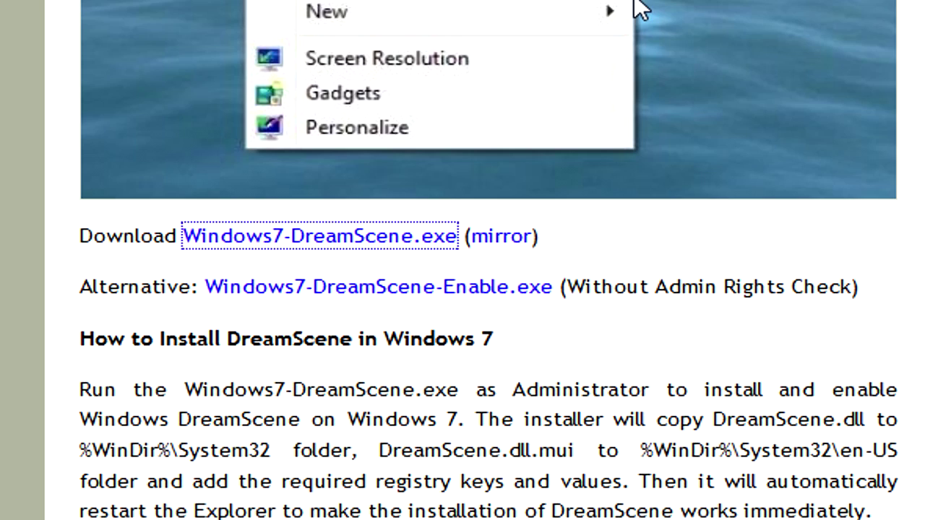
{"action": "left_click", "coordinate": [623, 3]}
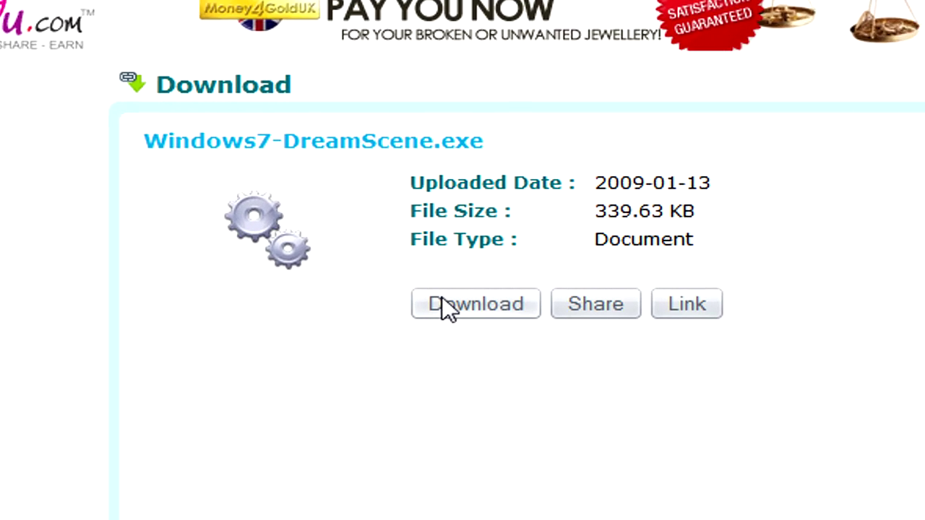
Download Windows7-DreamScene.exe from Ziddu using verification code wpjk2, saving it to the Desktop.
{"action": "left_click", "coordinate": [370, 279]}
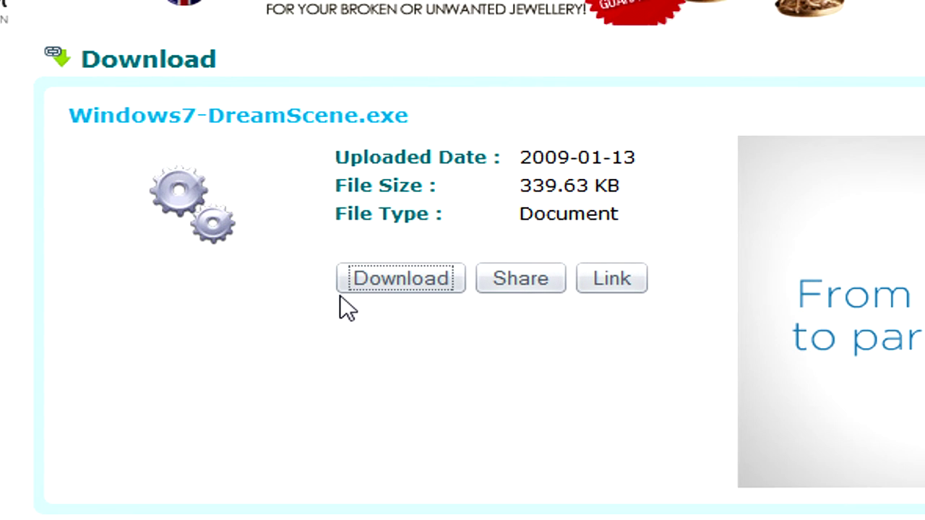
{"action": "left_click", "coordinate": [398, 325]}
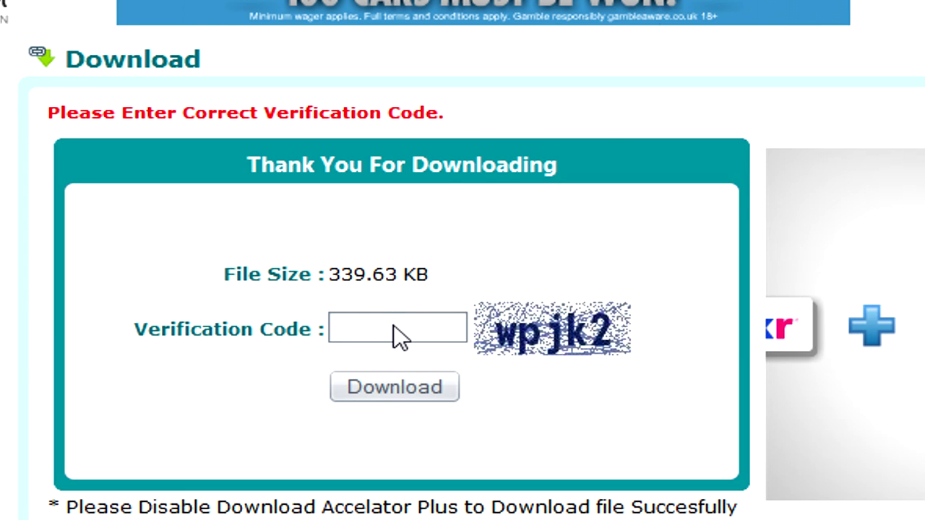
{"action": "type", "text": "wpj"}
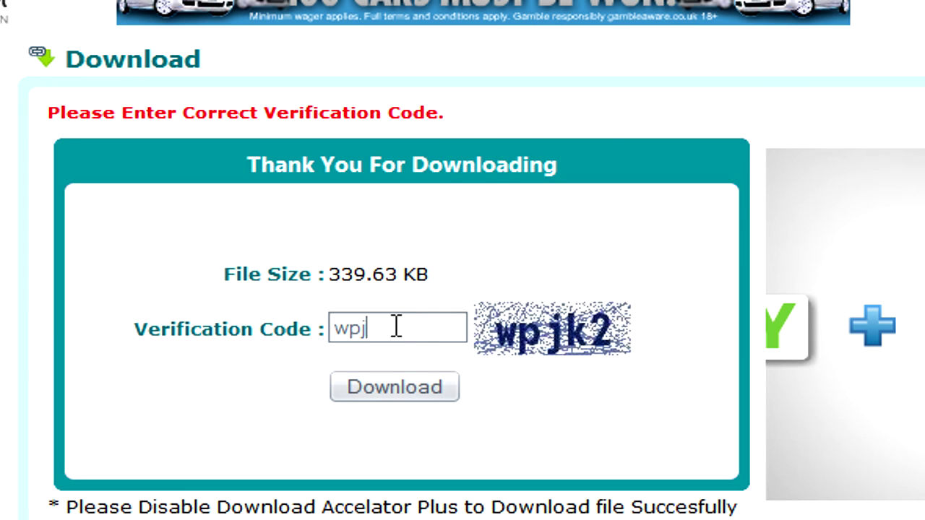
{"action": "type", "text": "k2"}
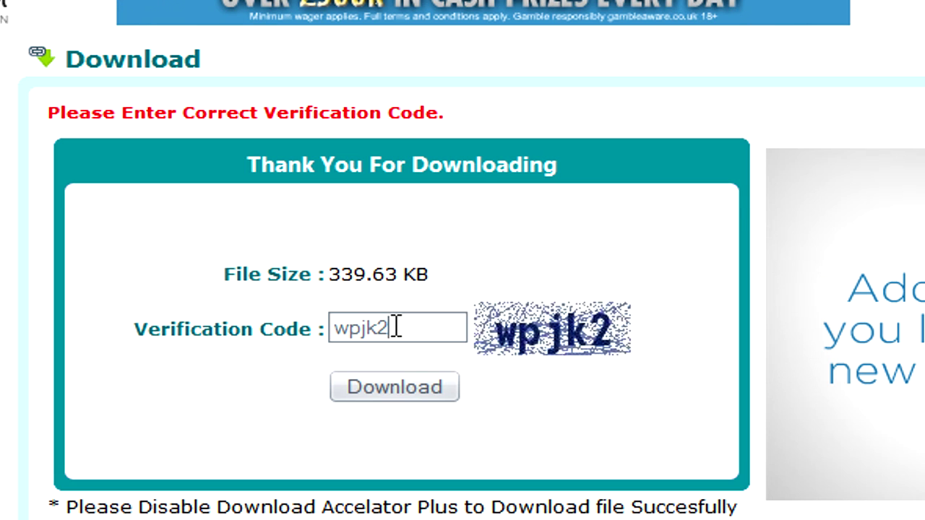
{"action": "left_click", "coordinate": [451, 390]}
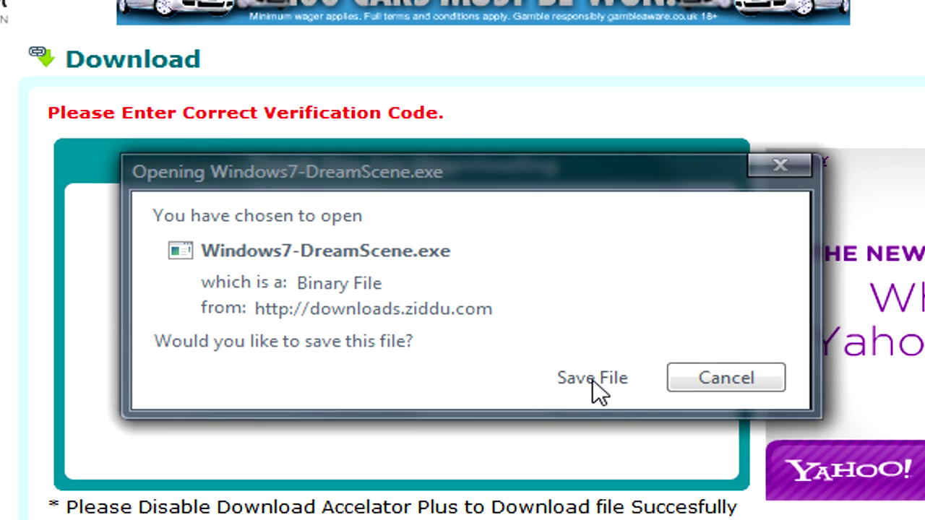
{"action": "left_click", "coordinate": [593, 379]}
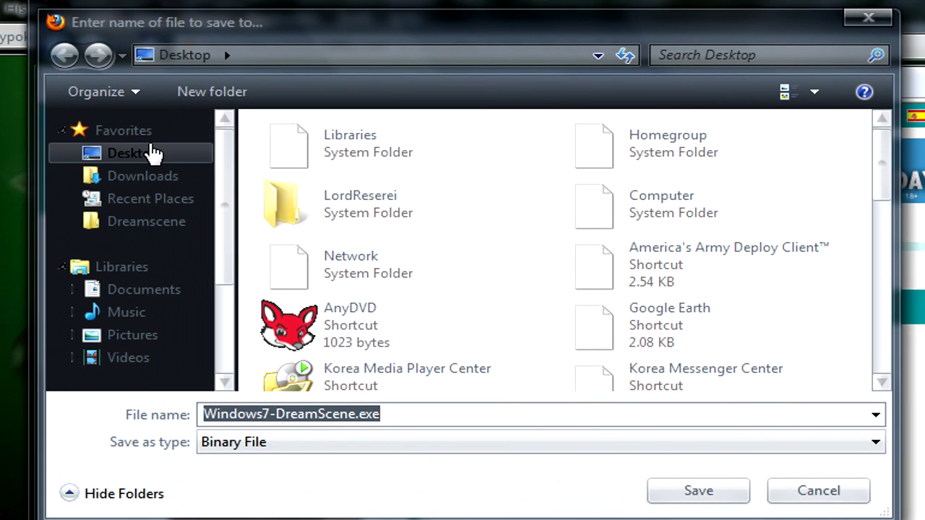
{"action": "left_click", "coordinate": [154, 153]}
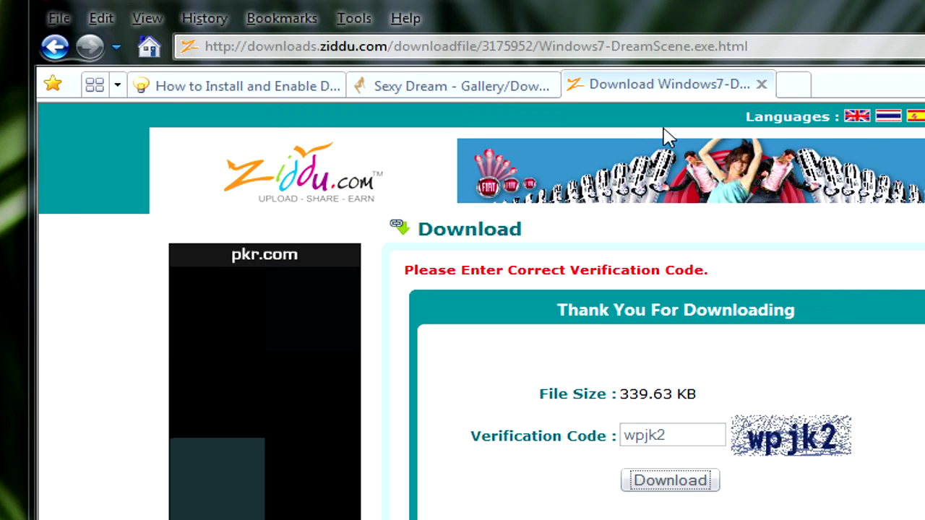
Close the Ziddu download page and scroll to the Green Eyes clip in the gallery.
{"action": "left_click", "coordinate": [761, 85]}
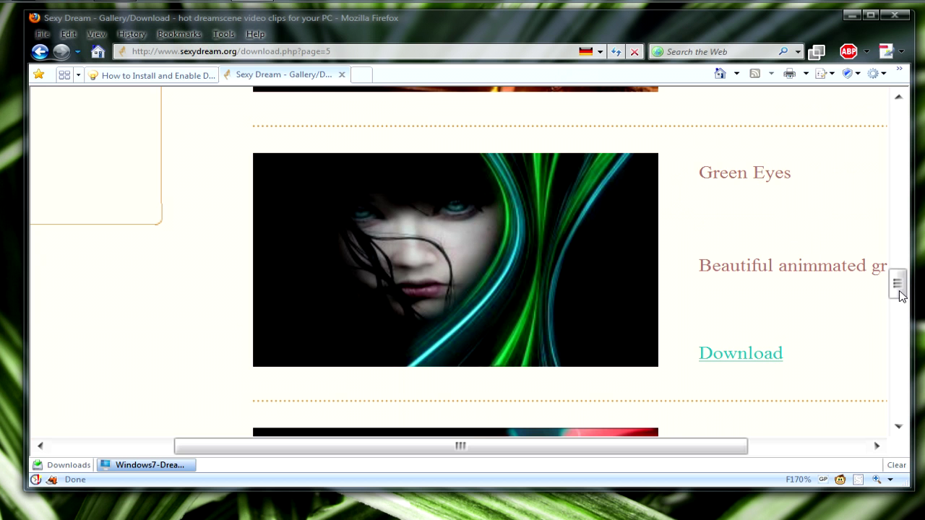
{"action": "left_click_drag", "start_coordinate": [902, 296], "coordinate": [891, 86]}
{"action": "scroll", "coordinate": [485, 312], "scroll_direction": "down", "scroll_amount": 10}
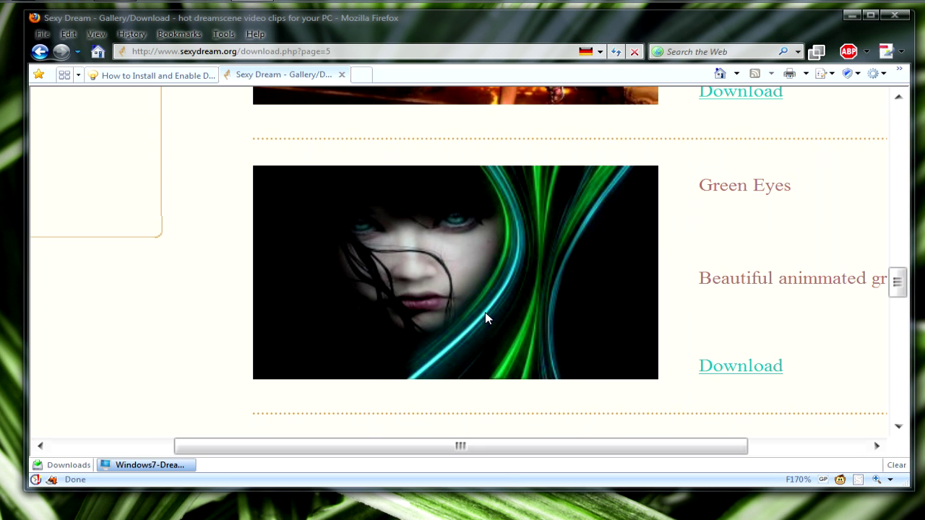
Save the Green Eyes clip as greeneyes.ZIP to the Desktop.
{"action": "left_click", "coordinate": [509, 262]}
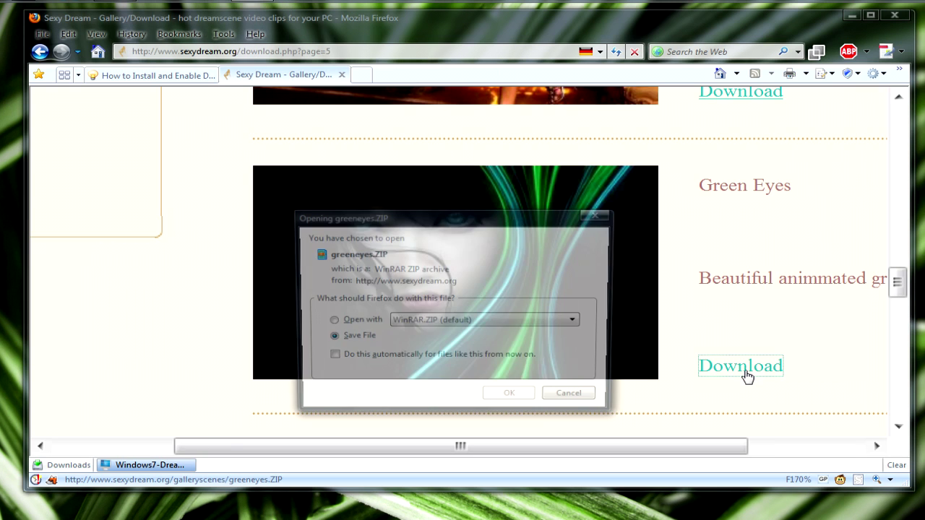
{"action": "left_click", "coordinate": [499, 403]}
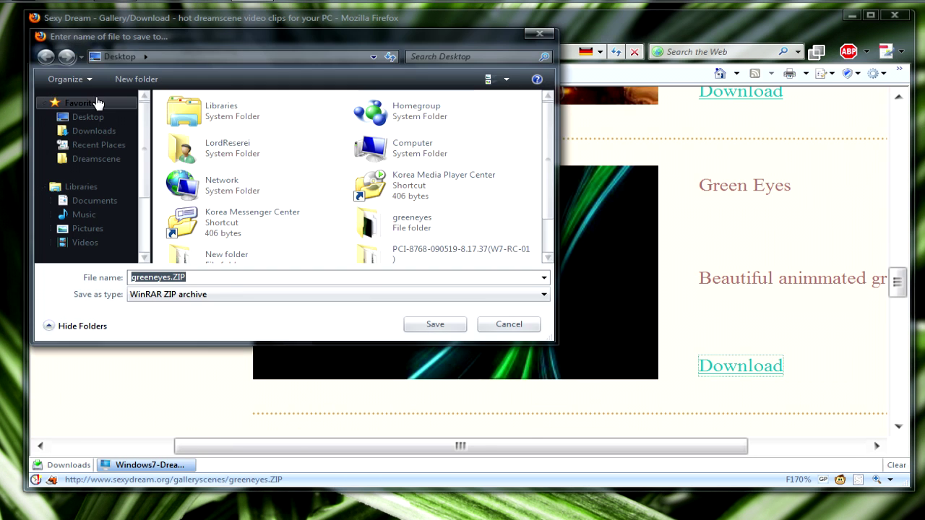
{"action": "left_click", "coordinate": [99, 125]}
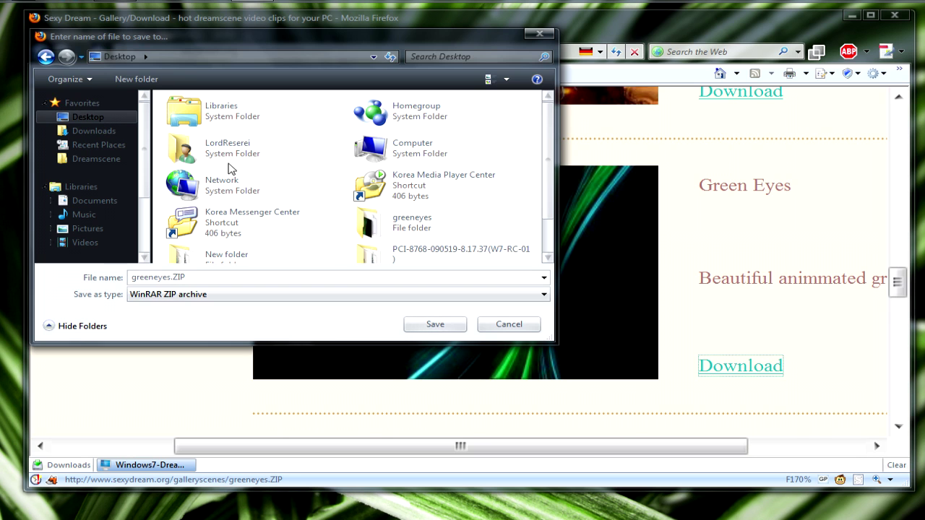
{"action": "left_click", "coordinate": [436, 325]}
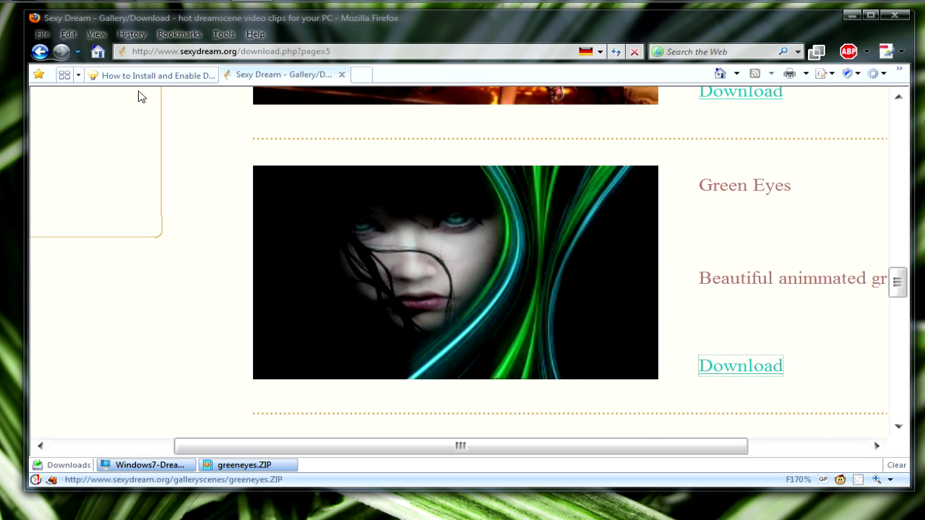
{"action": "mouse_move", "coordinate": [145, 17]}
{"action": "left_mouse_down"}
{"action": "mouse_move", "coordinate": [497, 49]}
{"action": "mouse_move", "coordinate": [434, 108]}
{"action": "left_mouse_up"}
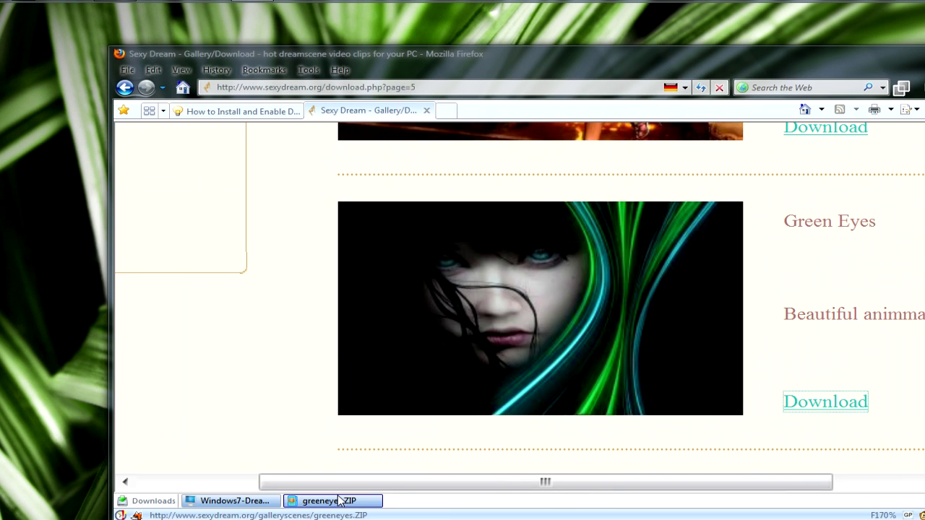
Open greeneyes.ZIP's containing Desktop folder and launch the Windows7-DreamScene.exe installer.
{"action": "right_click", "coordinate": [339, 500]}
{"action": "left_click", "coordinate": [376, 466]}
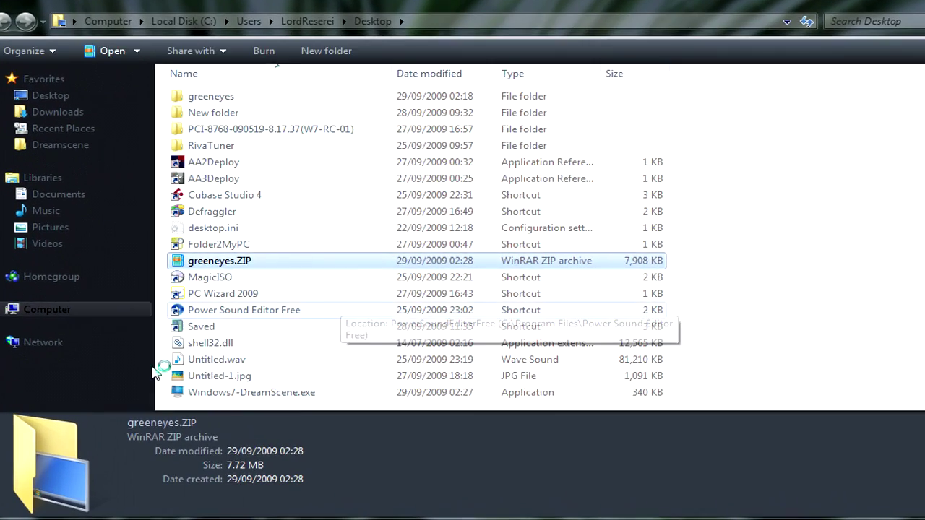
{"action": "left_click", "coordinate": [260, 385]}
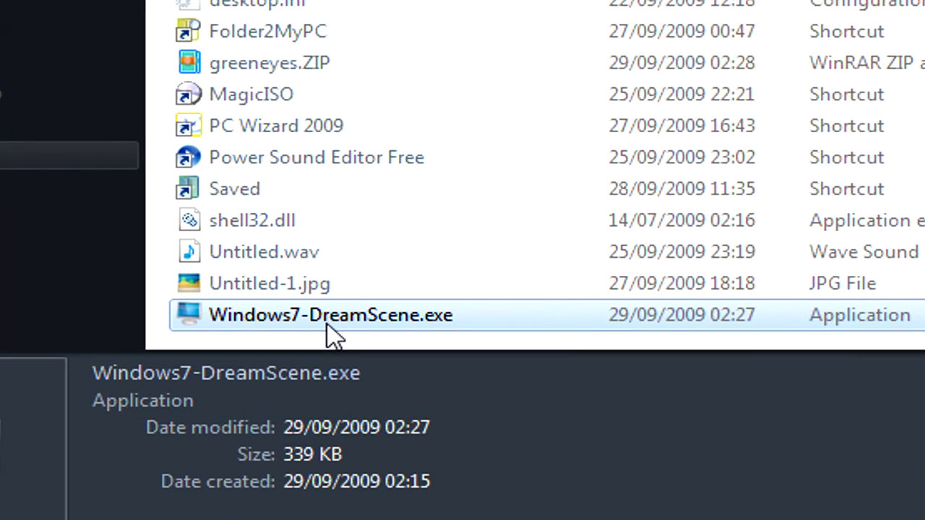
{"action": "double_click", "coordinate": [329, 333]}
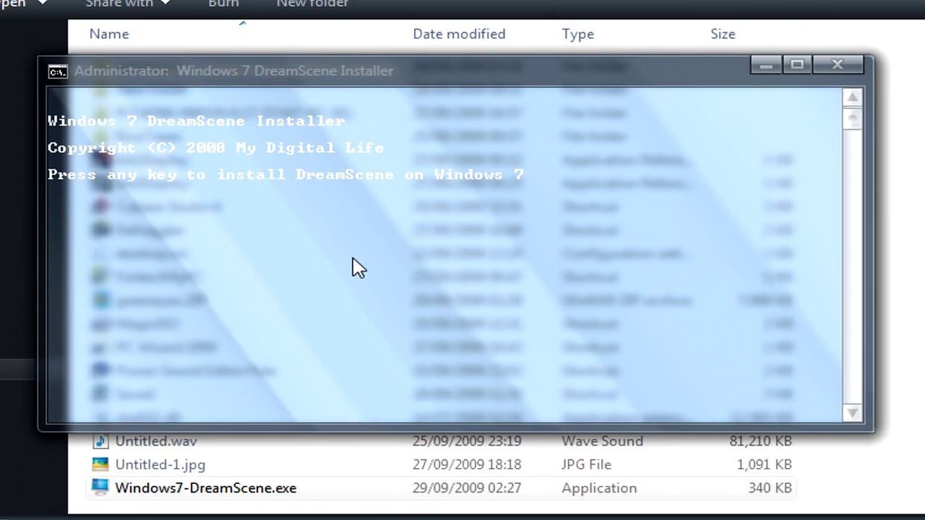
Confirm in the installer console so DreamScene installs on Windows 7.
{"action": "key", "text": "Return"}
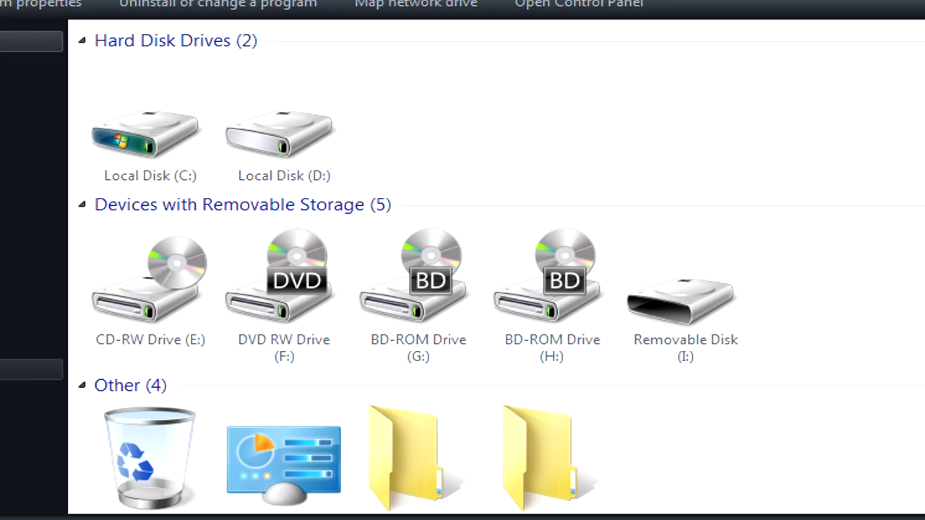
Extract greeneyes.ZIP on the Desktop to greeneyes\, replacing all existing files, and open that folder.
{"action": "key", "text": "alt+Up"}
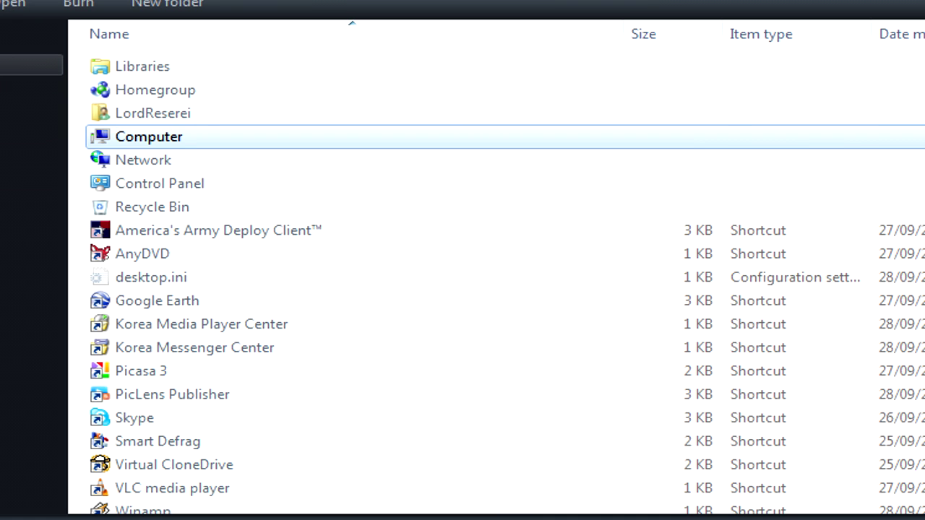
{"action": "scroll", "coordinate": [145, 325], "scroll_direction": "down", "scroll_amount": 3}
{"action": "scroll", "coordinate": [145, 325], "scroll_direction": "down", "scroll_amount": 3}
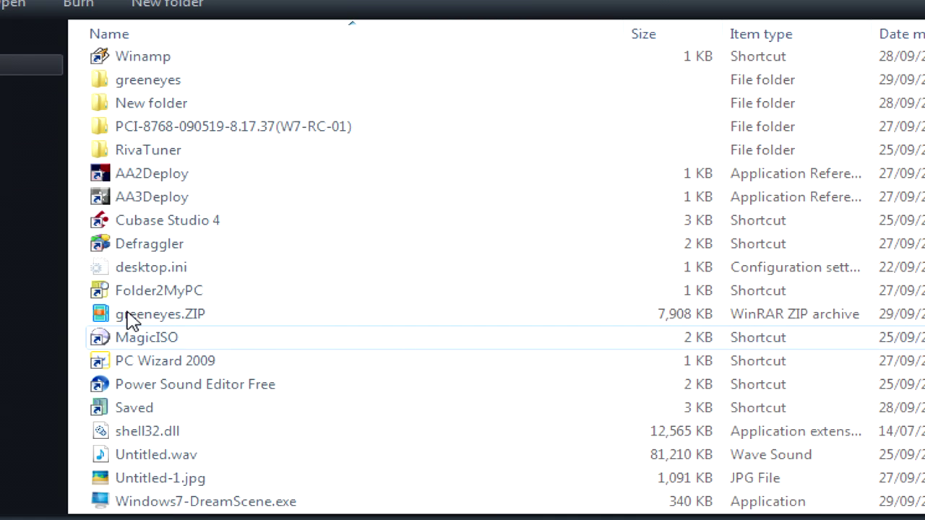
{"action": "right_click", "coordinate": [192, 314]}
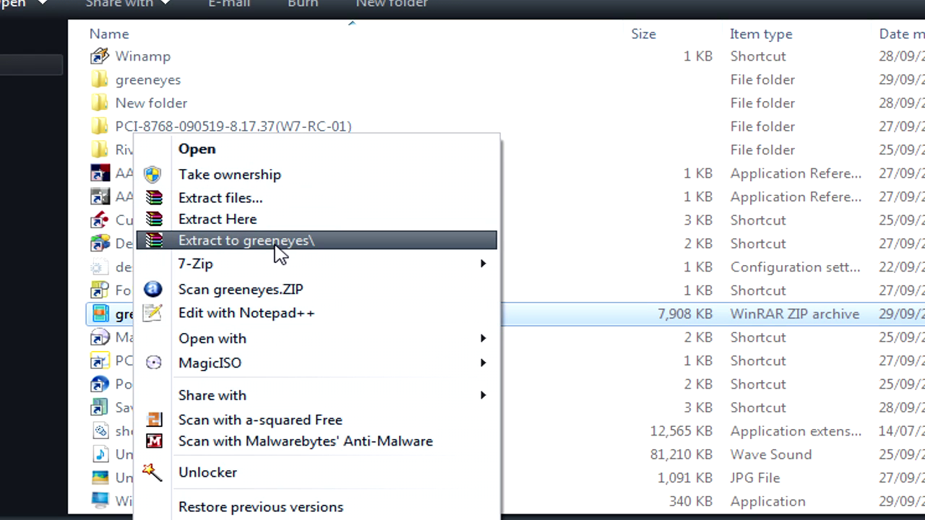
{"action": "left_click", "coordinate": [276, 245]}
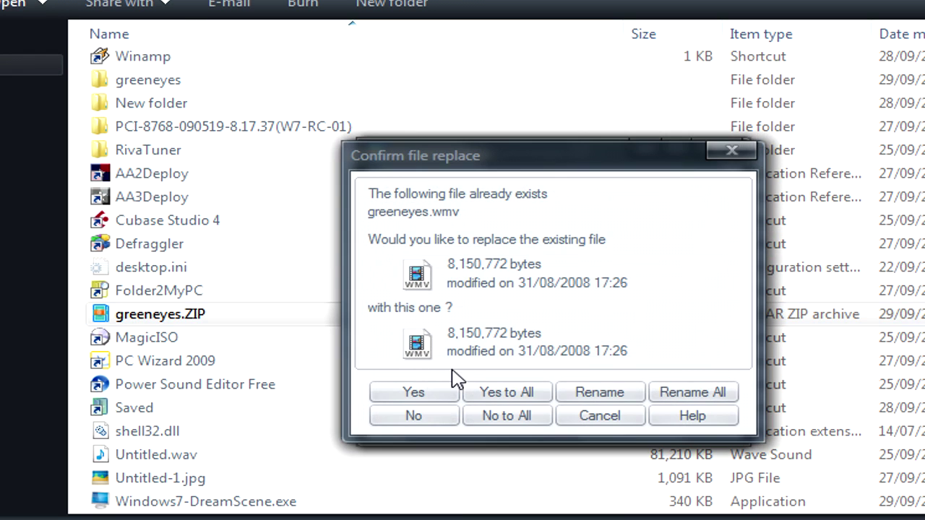
{"action": "left_click", "coordinate": [490, 393]}
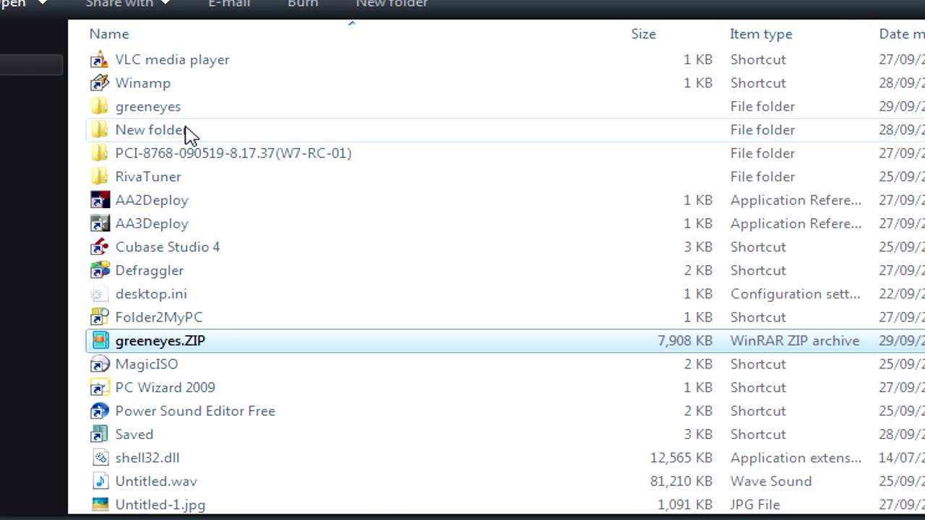
{"action": "double_click", "coordinate": [181, 112]}
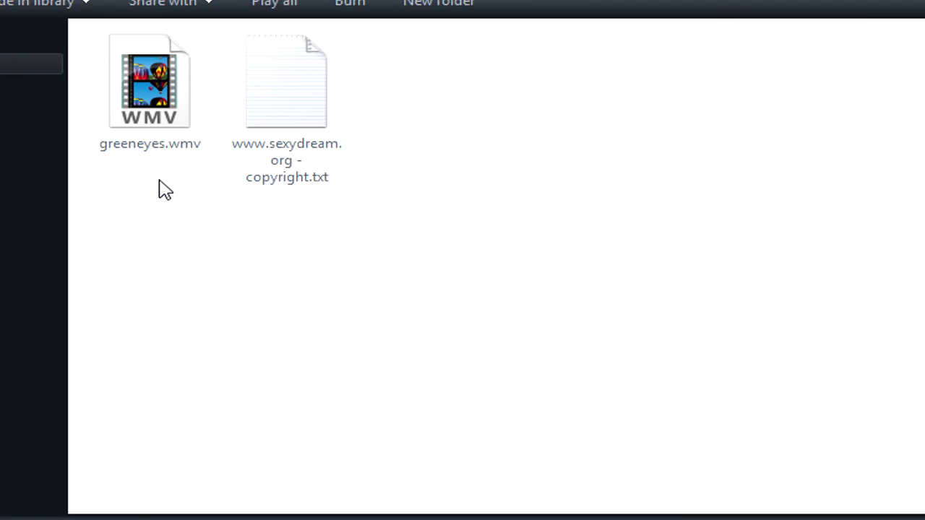
Set greeneyes.wmv as the desktop background from its right-click menu.
{"action": "left_click", "coordinate": [171, 109]}
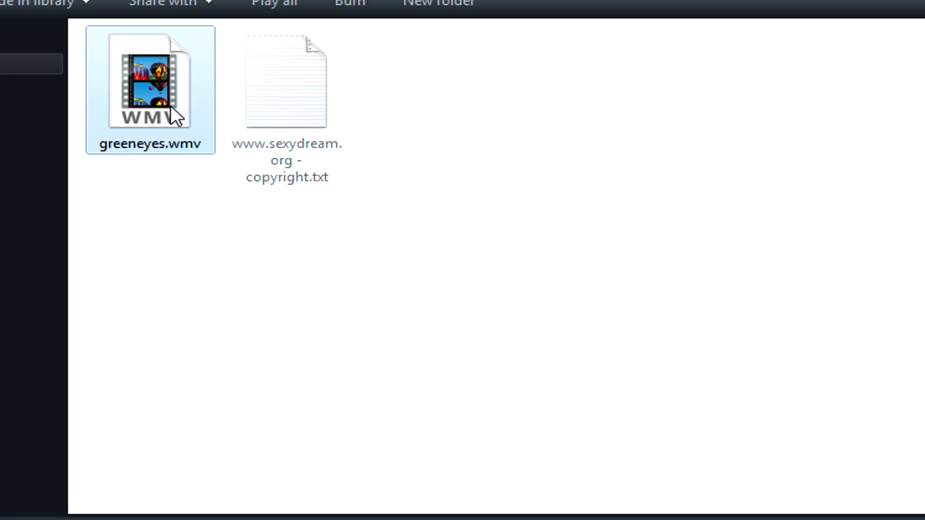
{"action": "right_click", "coordinate": [173, 114]}
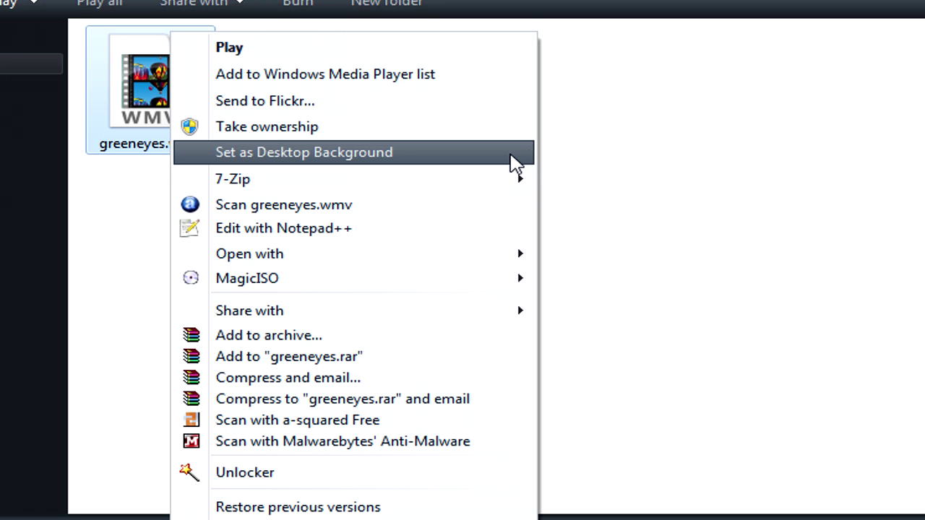
{"action": "left_click", "coordinate": [511, 161]}
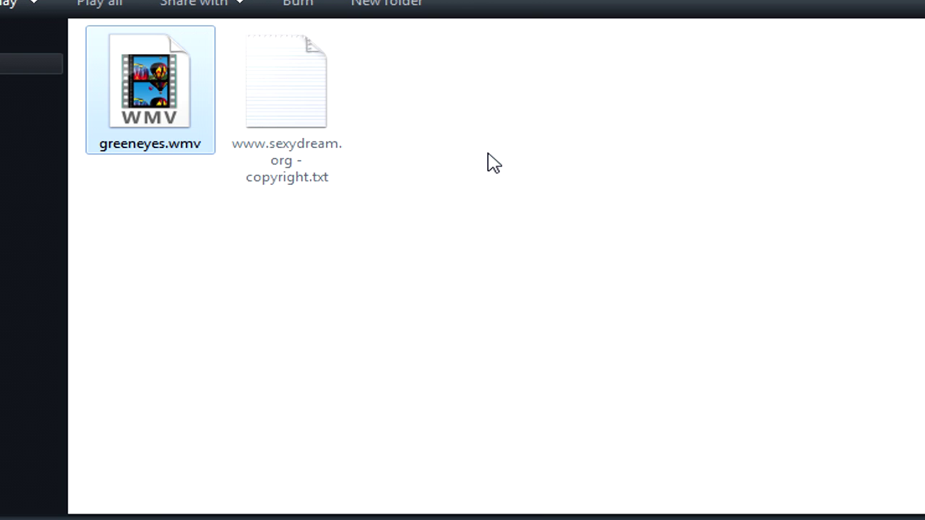